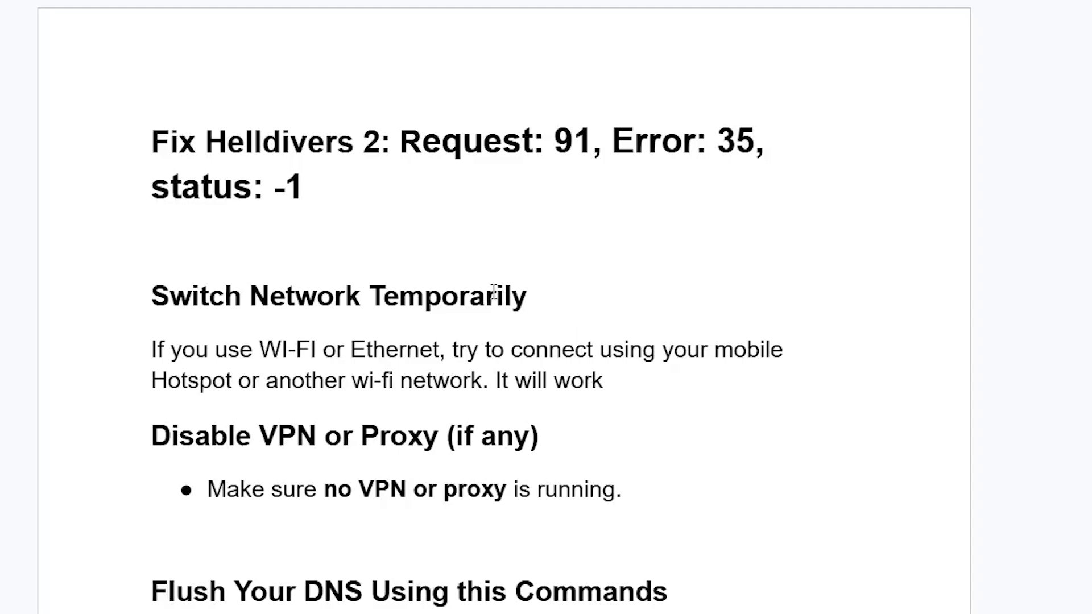
- Highlight the VPN/Proxy step, then scroll down to the DNS flush commands and firewall section
scroll(494, 292, "down", 2)
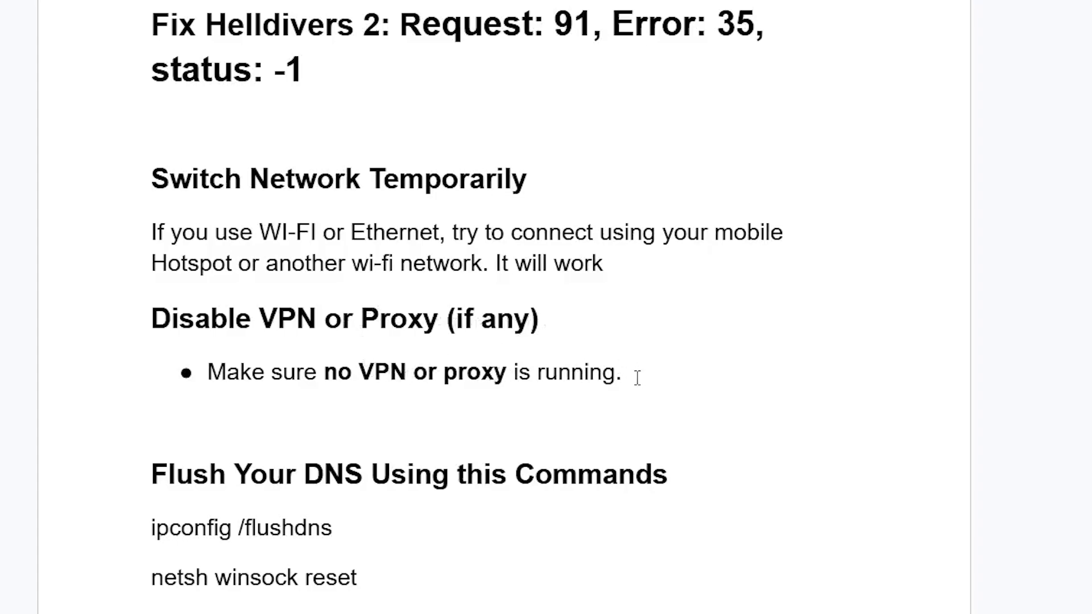
left_click_drag(638, 373, 232, 263)
left_click(658, 402)
scroll(580, 381, "up", 2)
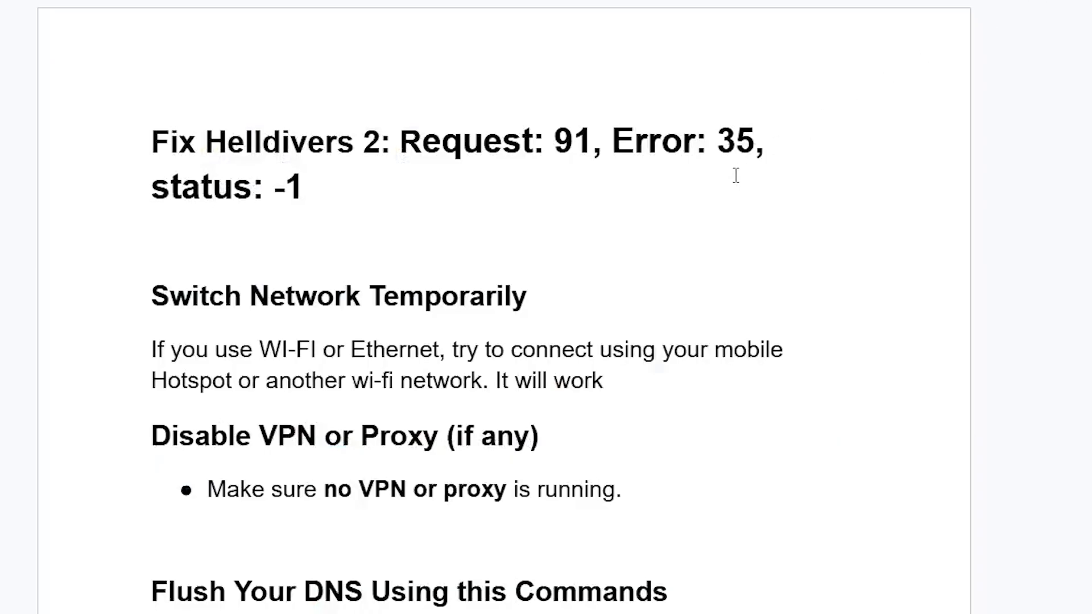
scroll(728, 188, "down", 4)
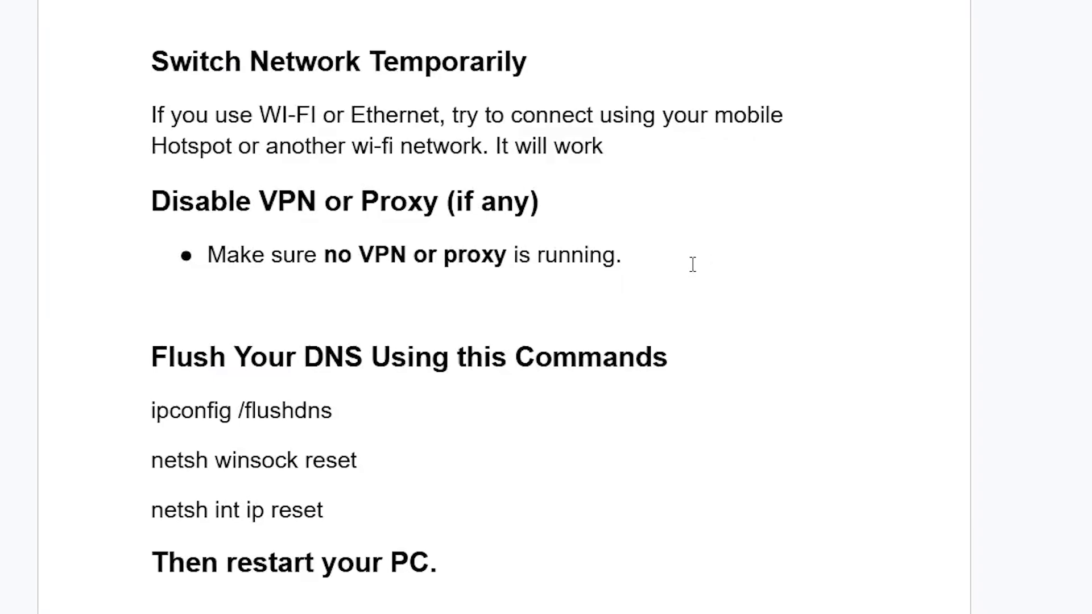
scroll(663, 258, "down", 2)
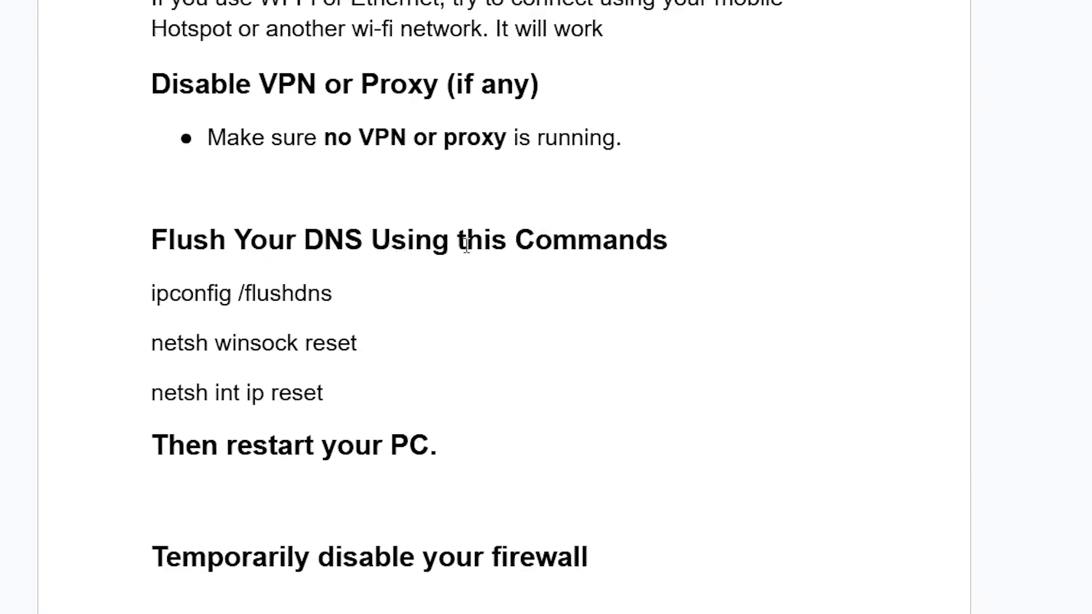
- Launch Command Prompt as administrator from a 'cmd' search, centre it, then minimize it
left_click(356, 595)
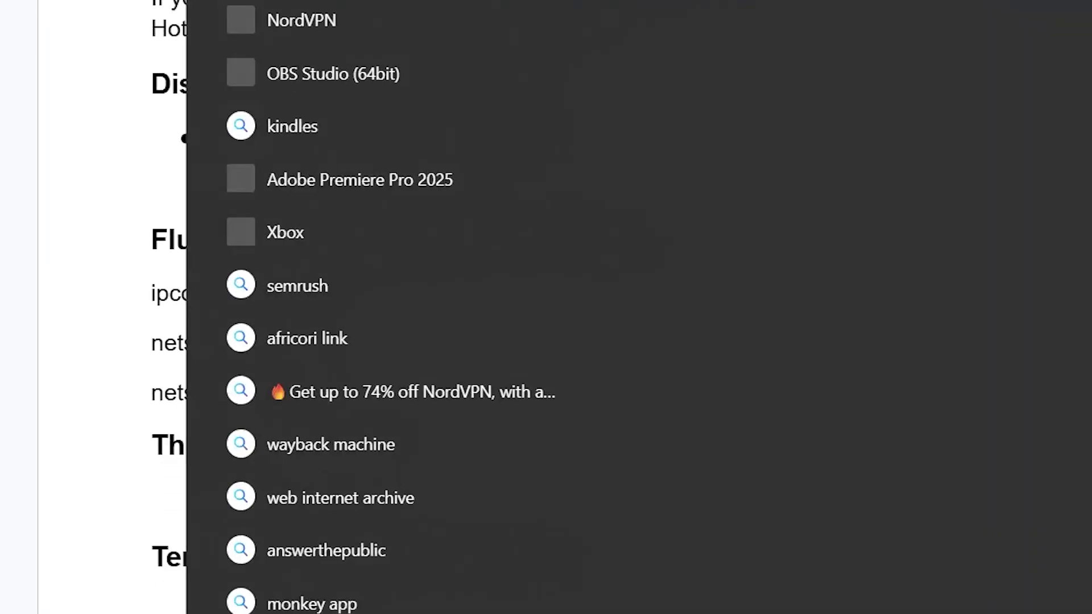
type("cmd")
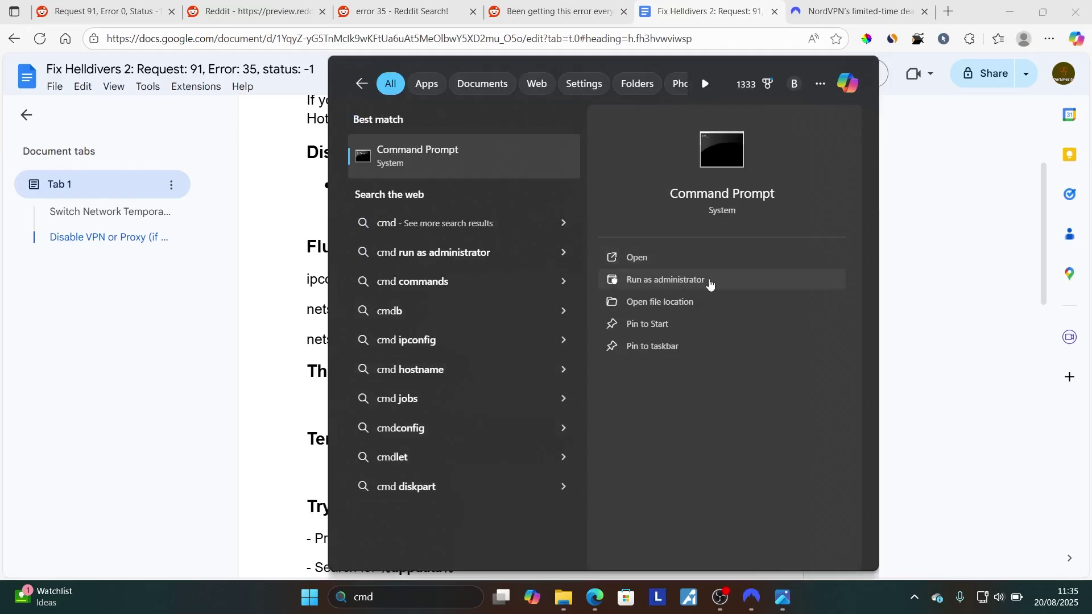
left_click(669, 288)
left_click_drag(422, 29, 531, 147)
left_click(674, 146)
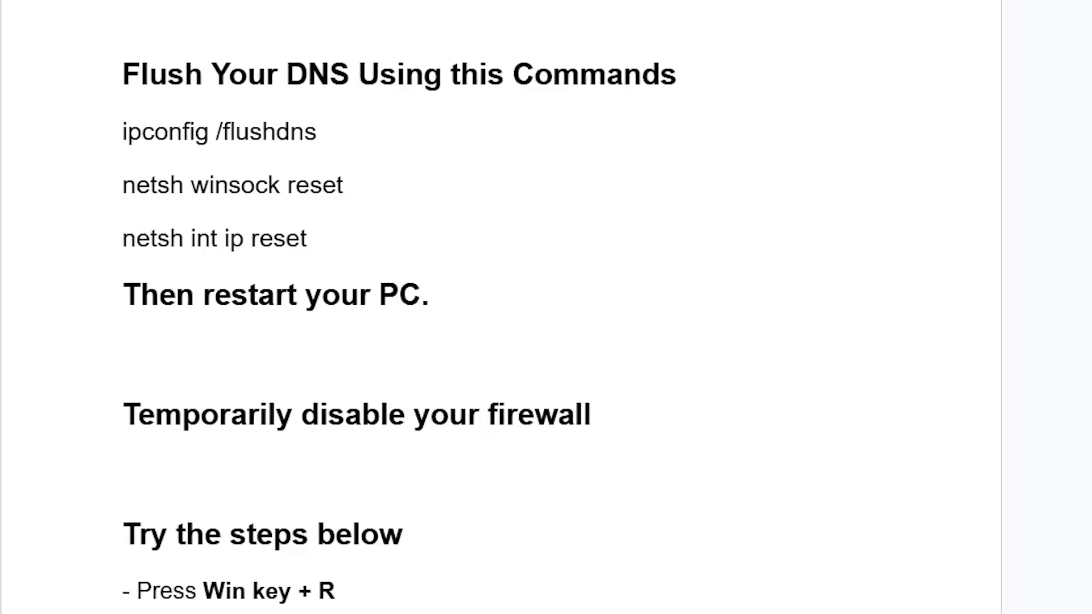
- Open Windows Security's Firewall & network protection, view Domain network, then return to the overview
type("secu")
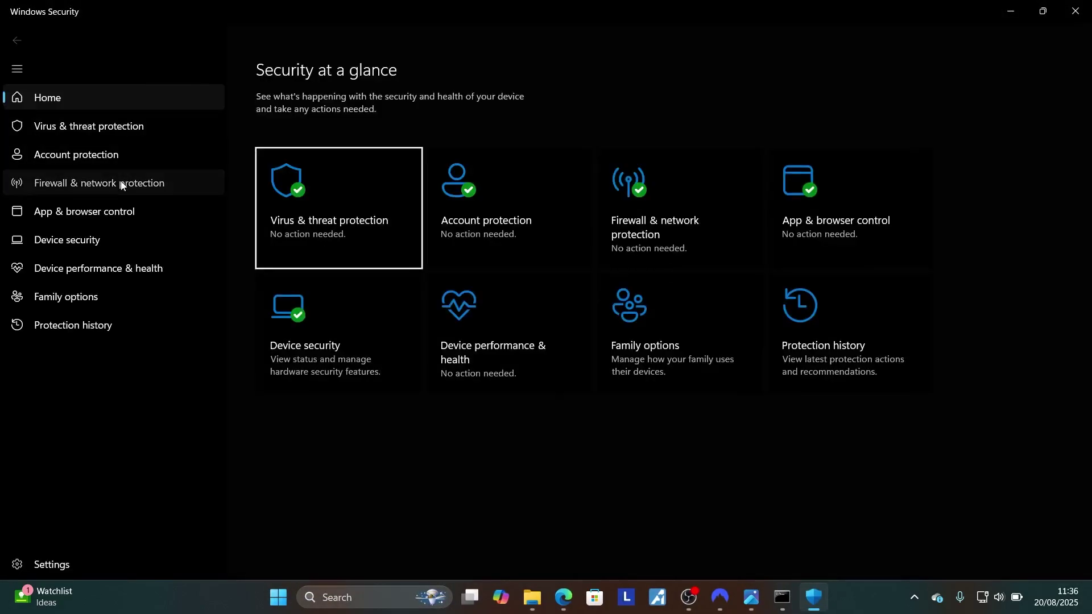
left_click(119, 182)
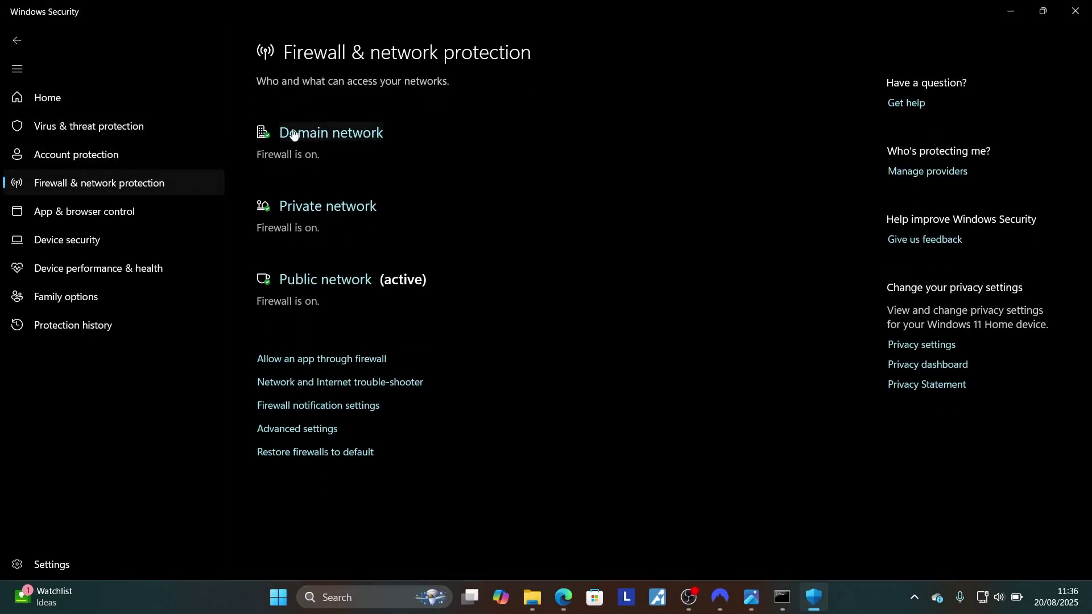
left_click(337, 140)
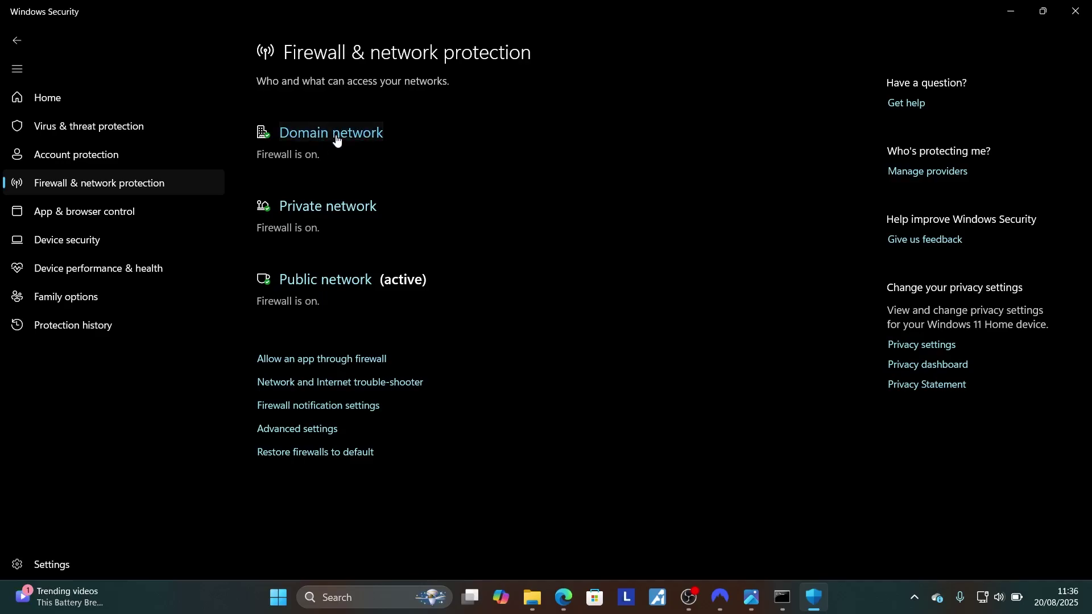
left_click(19, 41)
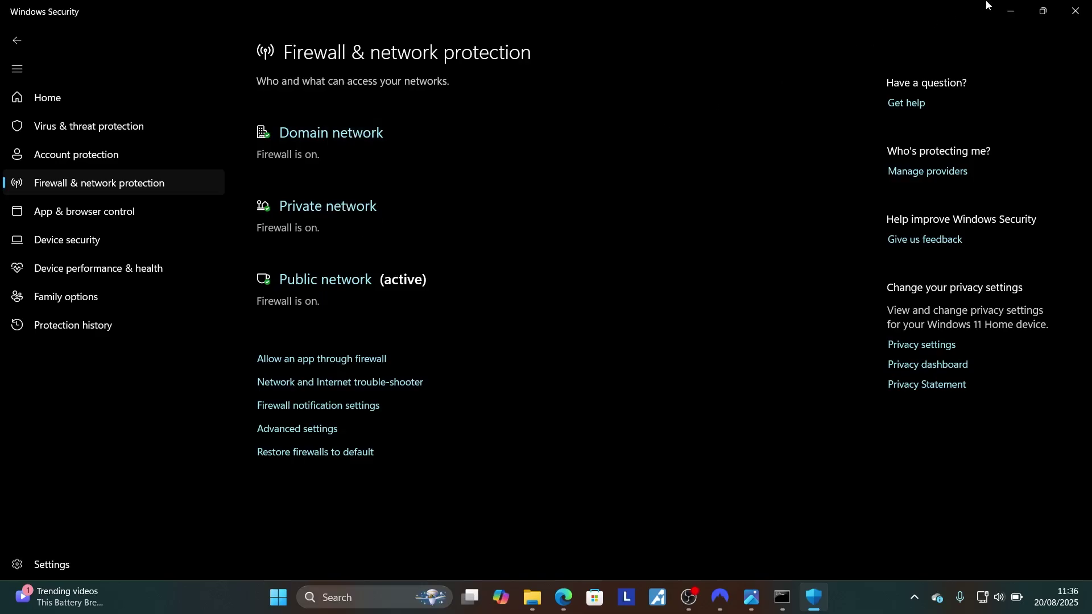
- Close Windows Security and run %appdata% instead of ncpa.cpl in the Run dialog
left_click(1076, 10)
scroll(602, 206, "down", 4)
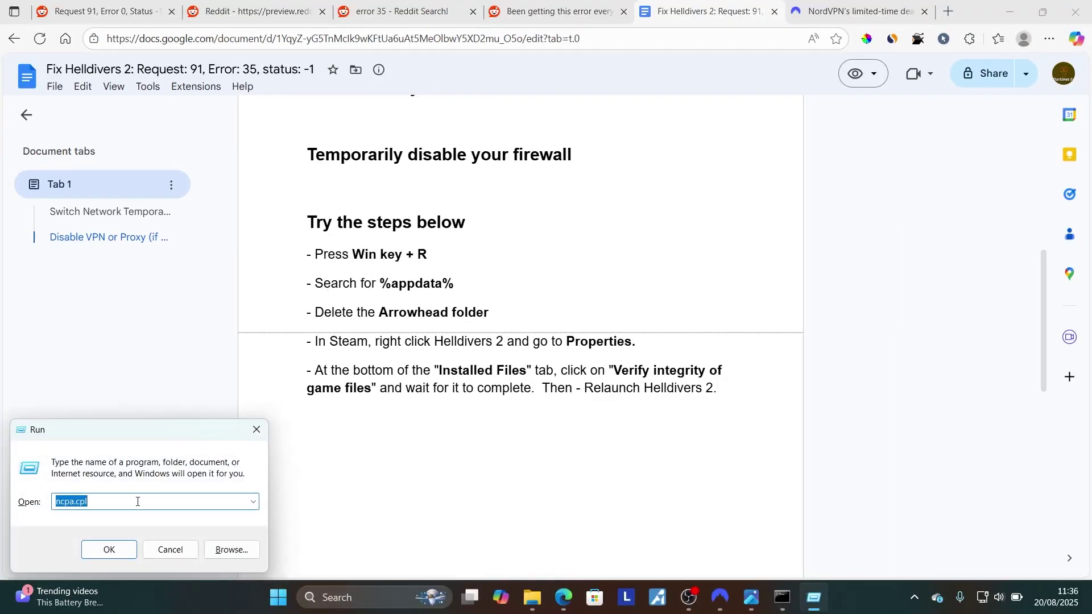
left_click(137, 502)
left_click_drag(137, 503, 29, 498)
type("%")
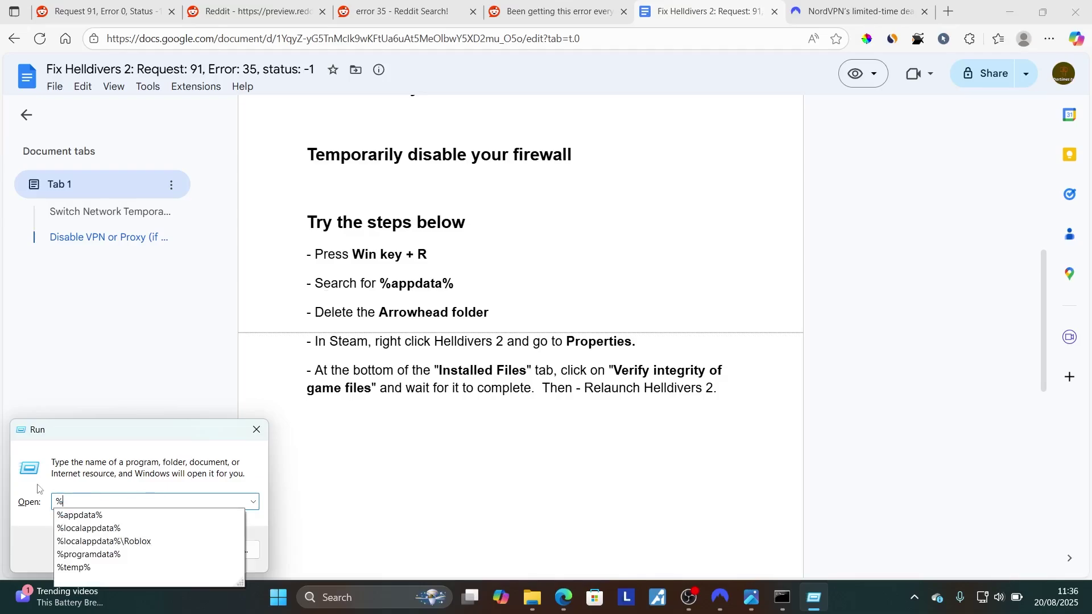
left_click(77, 516)
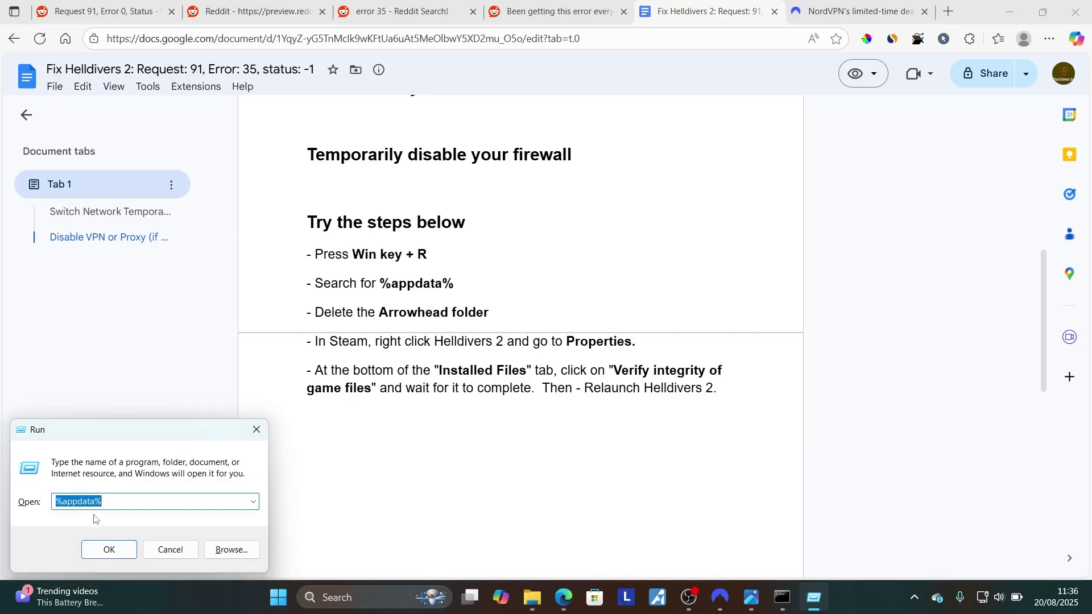
left_click(114, 550)
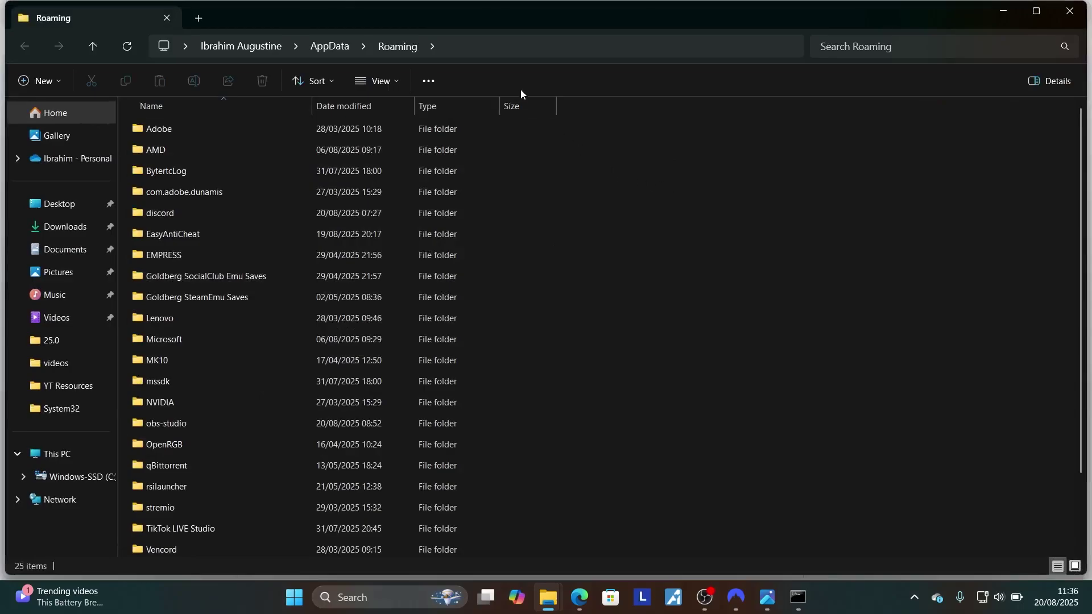
- Close the Roaming folder and highlight the 'Arrowhead folder' step in the guide
left_click(1070, 12)
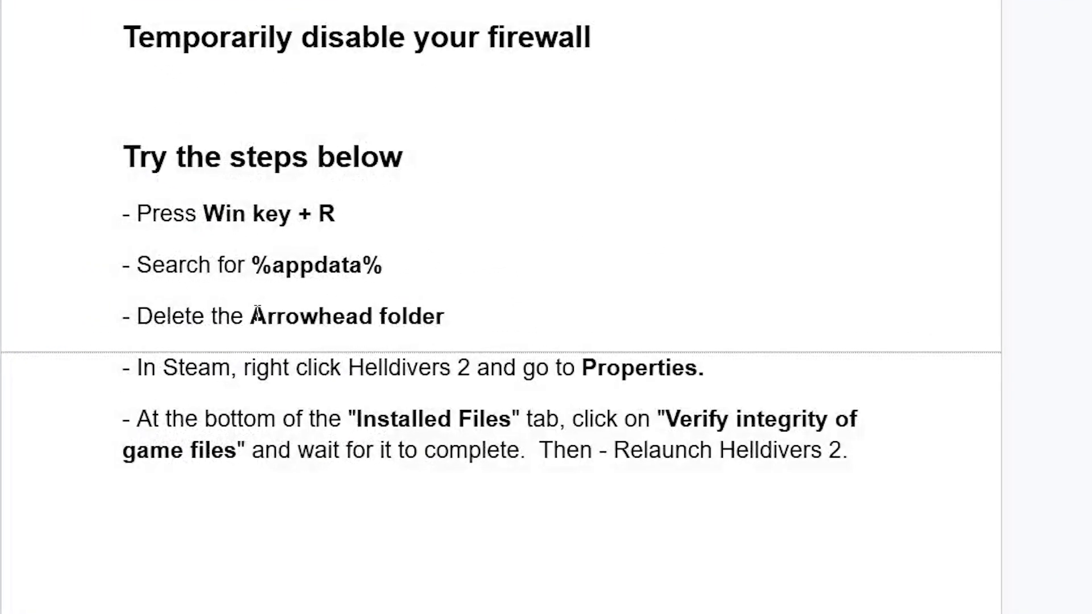
left_click_drag(250, 314, 463, 317)
left_click(437, 413)
- Reopen %appdata% with Win+R, close it, and highlight the Arrowhead folder step again
key("super+r")
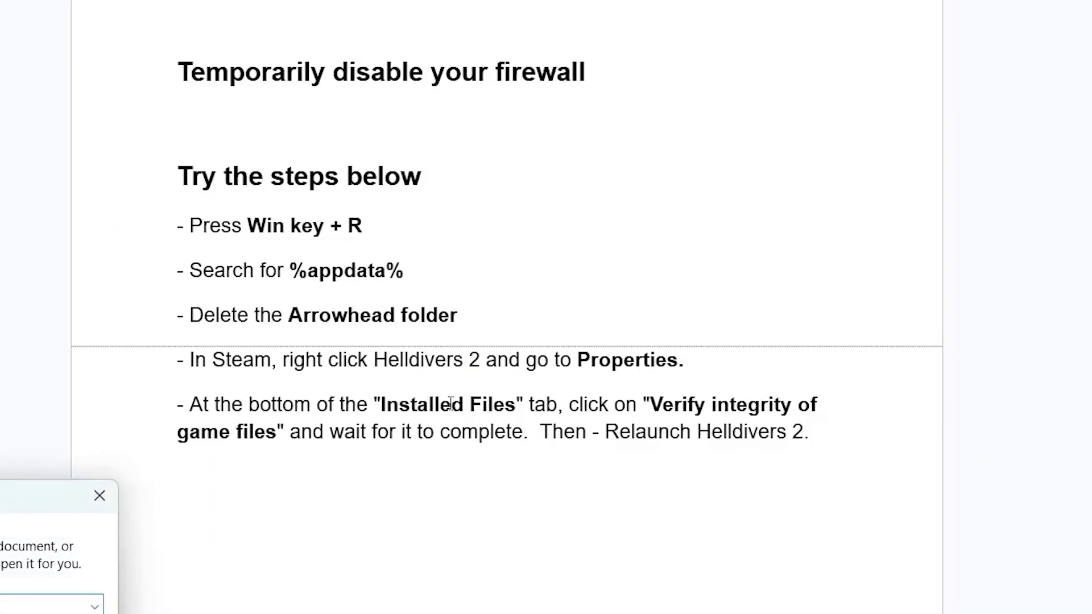
left_click(116, 547)
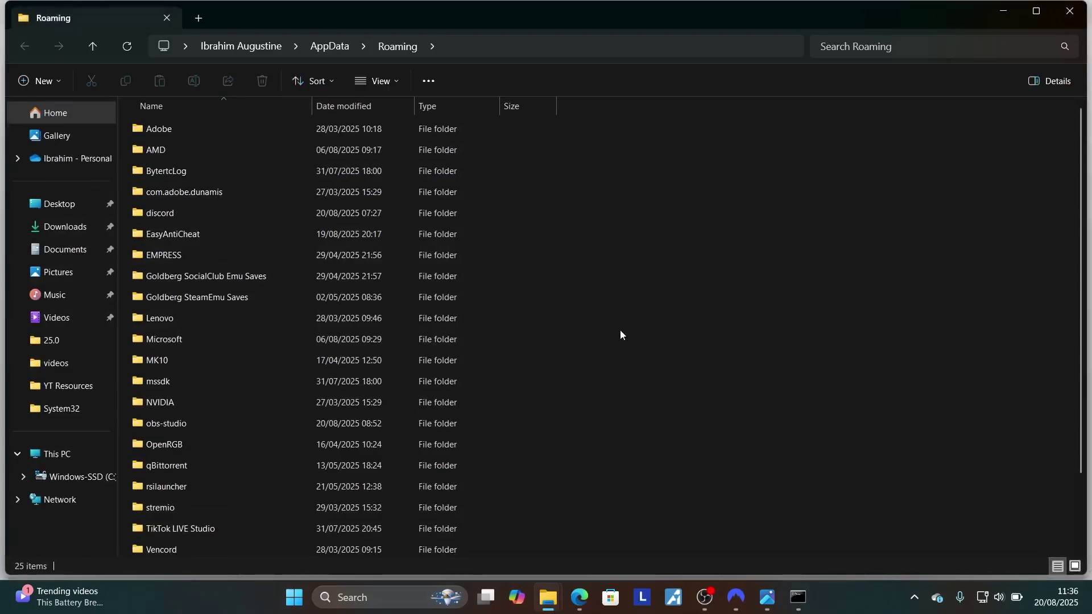
left_click(1070, 10)
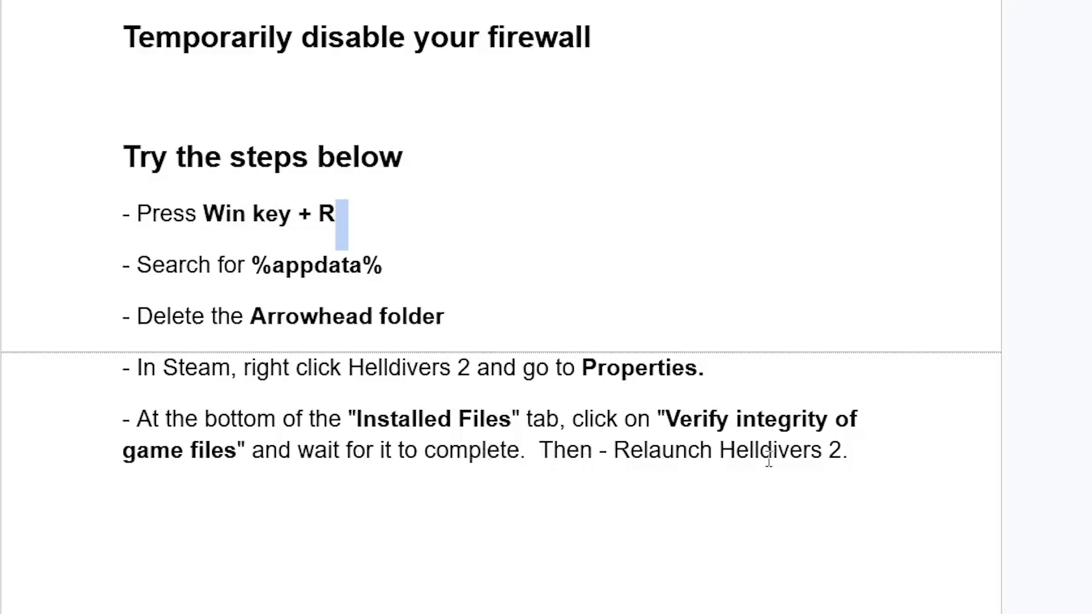
left_click_drag(251, 317, 444, 322)
left_click(444, 362)
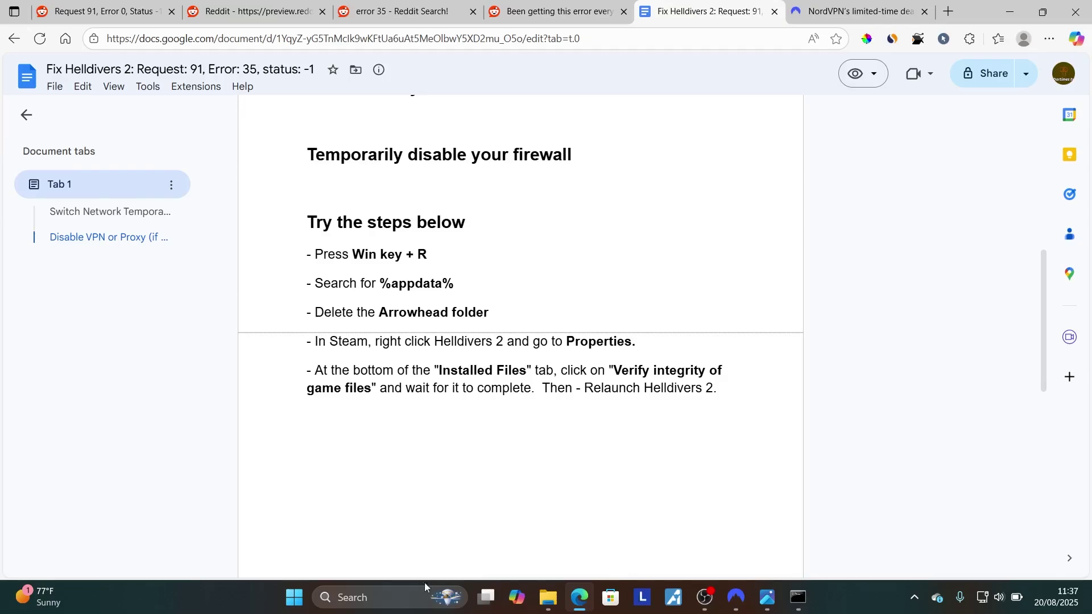
left_click(400, 597)
type("steam")
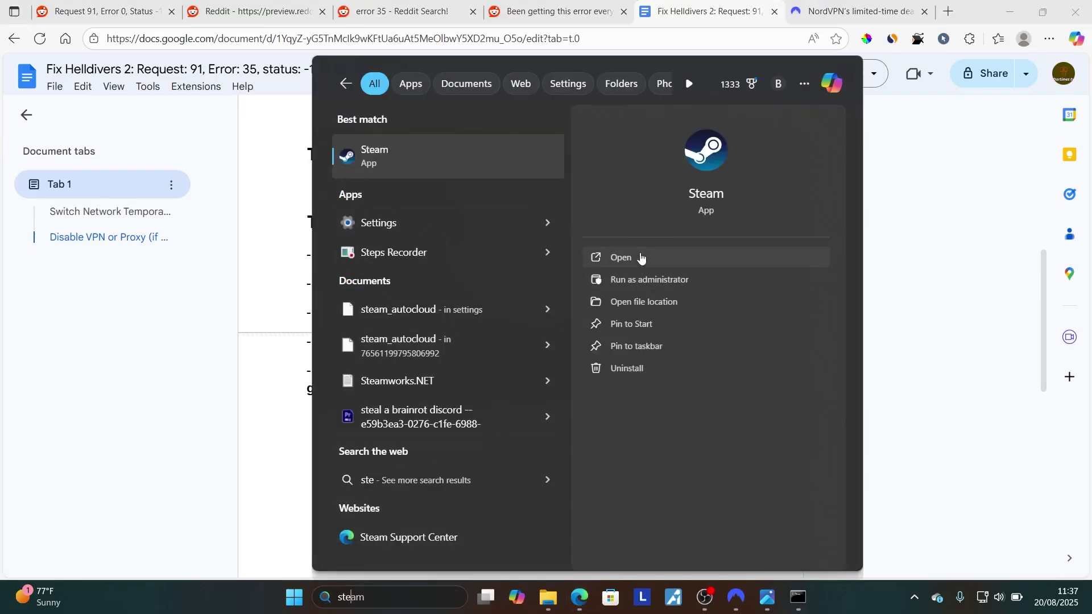
left_click(640, 255)
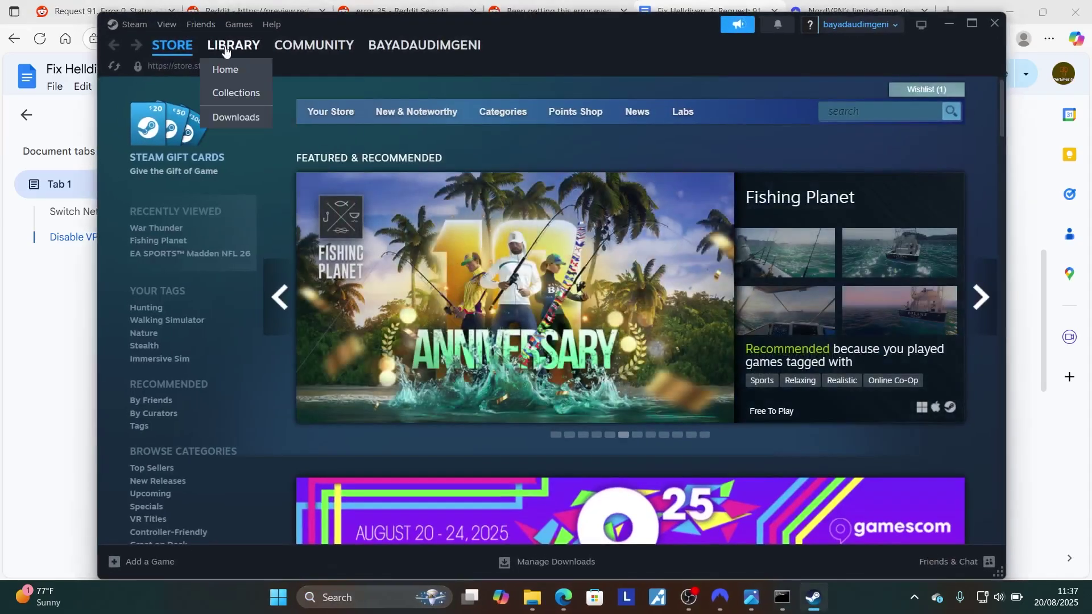
left_click(226, 50)
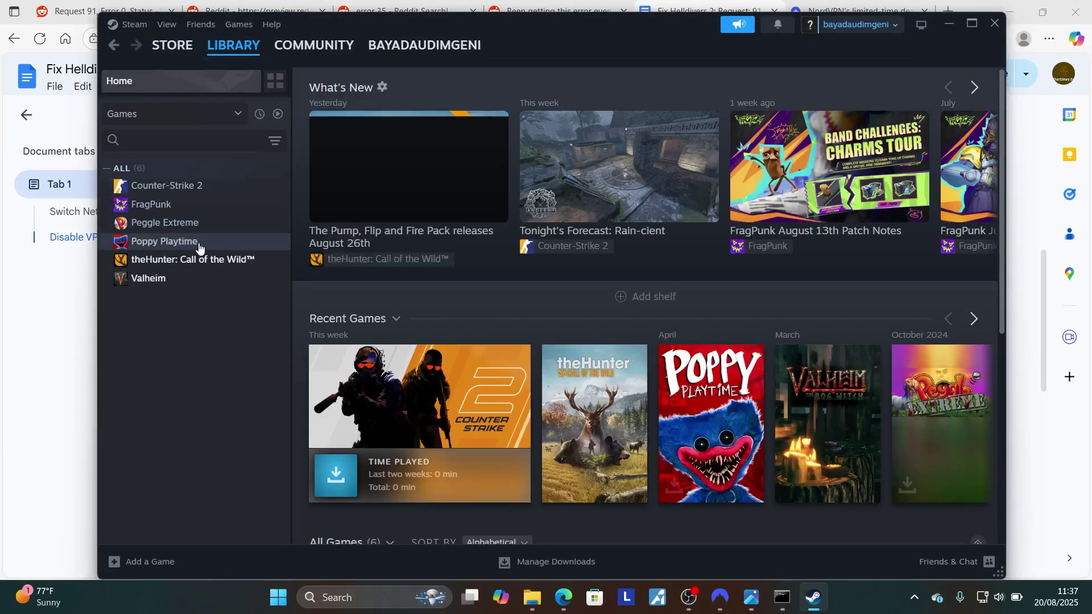
left_click(165, 281)
right_click(165, 279)
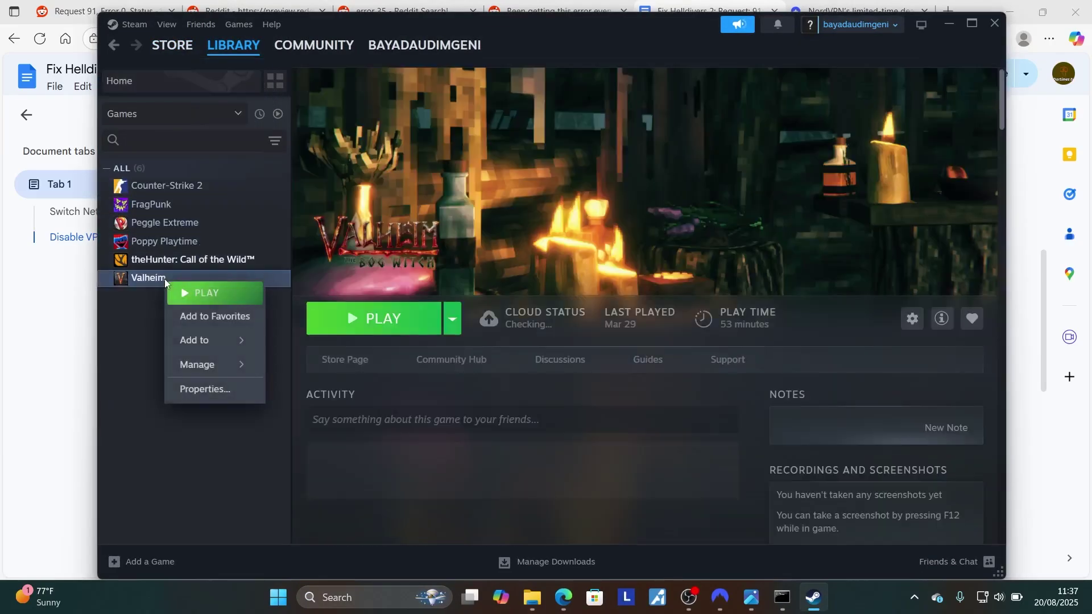
left_click(208, 388)
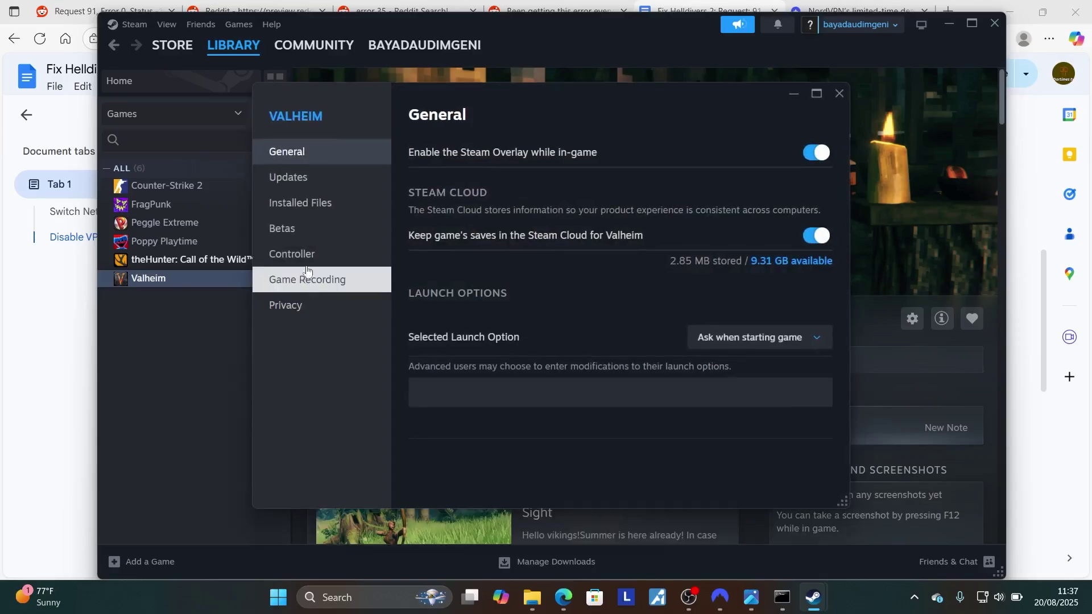
left_click(310, 202)
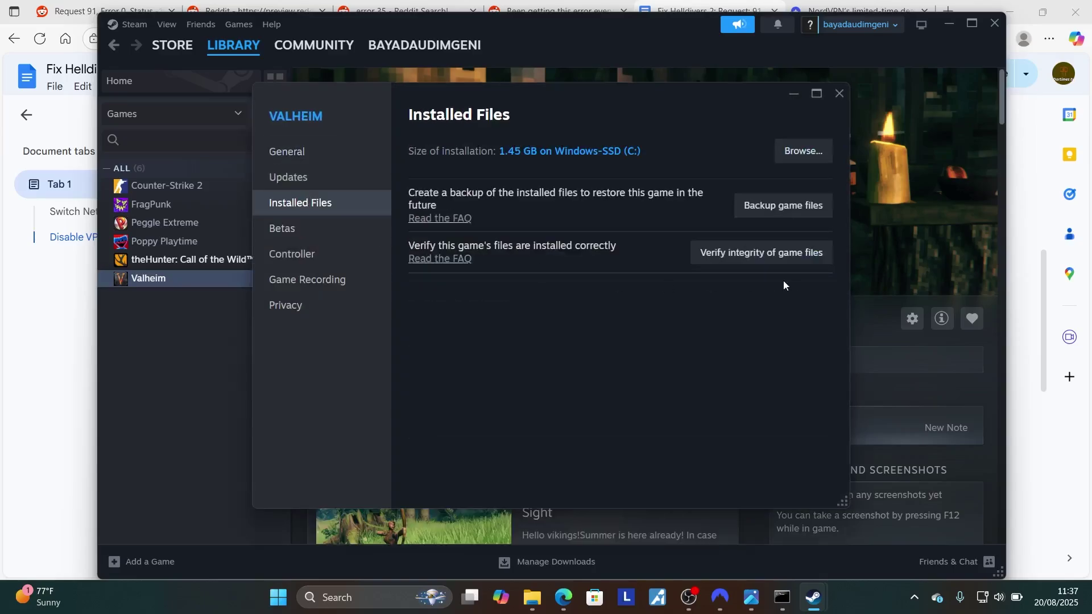
left_click(844, 100)
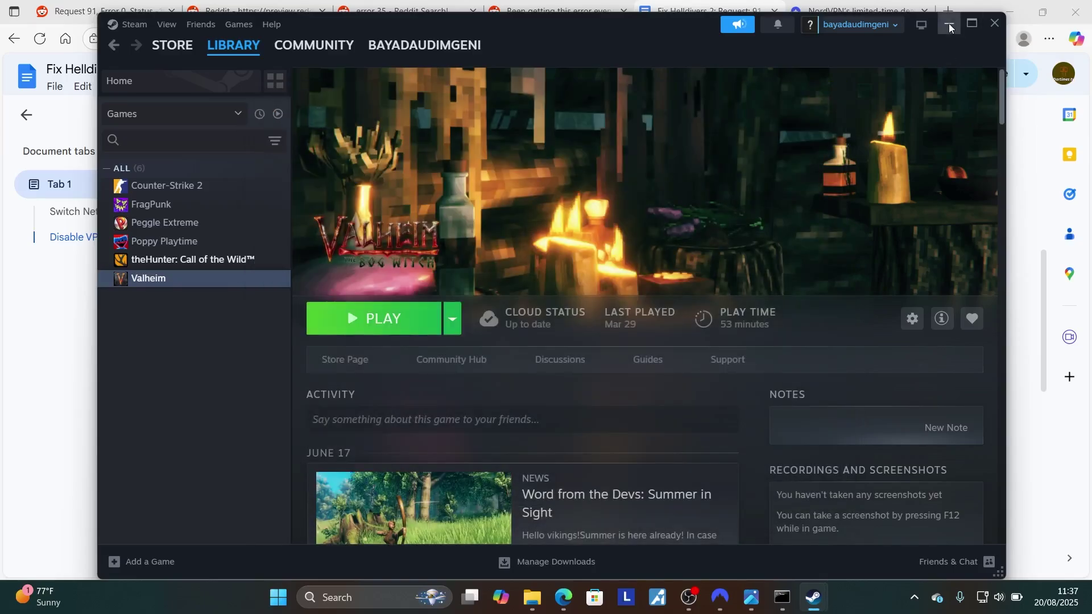
left_click(948, 23)
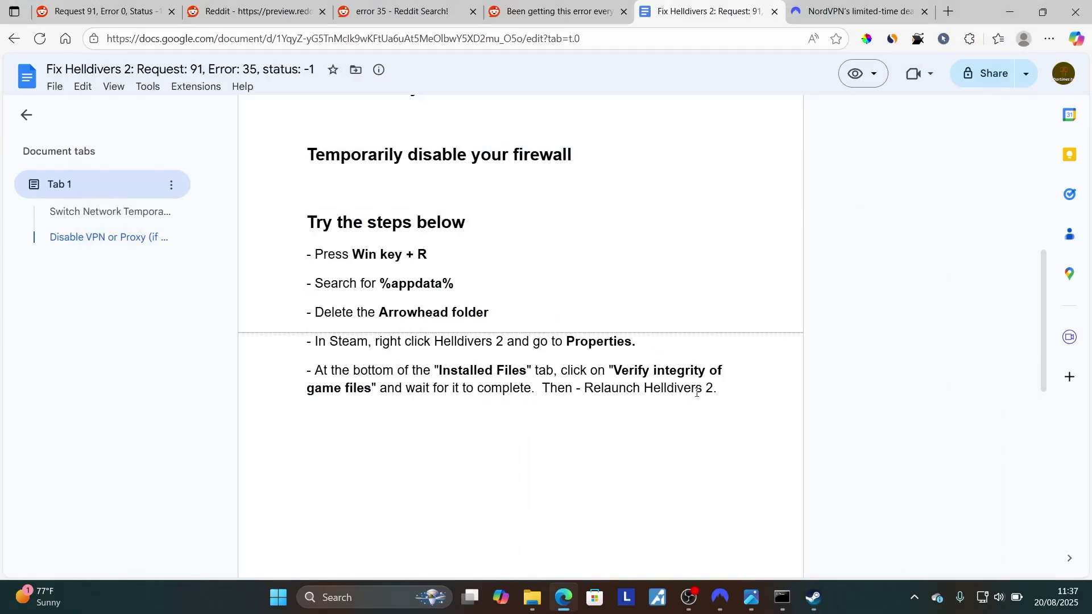
- Scroll to the top of the guide and briefly show the Helldivers 2 error screenshot
scroll(697, 392, "up", 10)
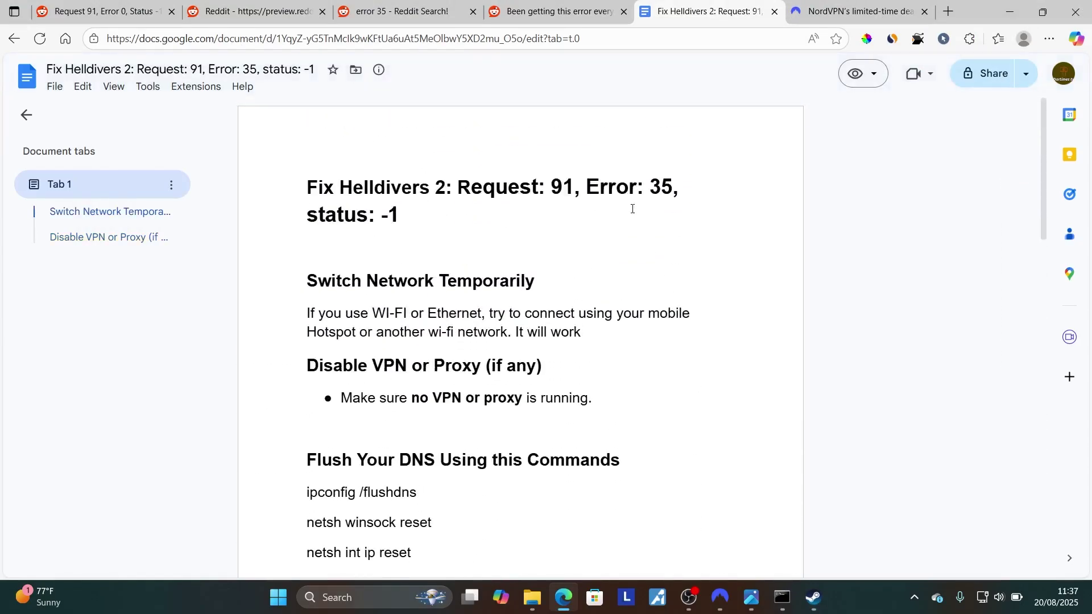
left_click(754, 595)
left_click(992, 18)
left_click(571, 9)
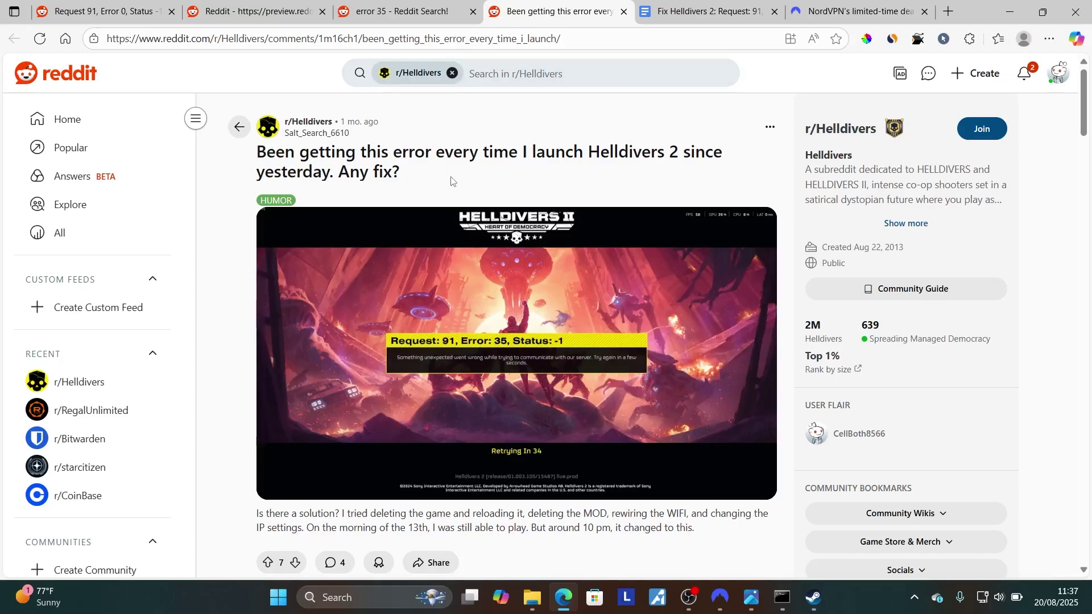
scroll(484, 328, "down", 5)
scroll(485, 328, "down", 3)
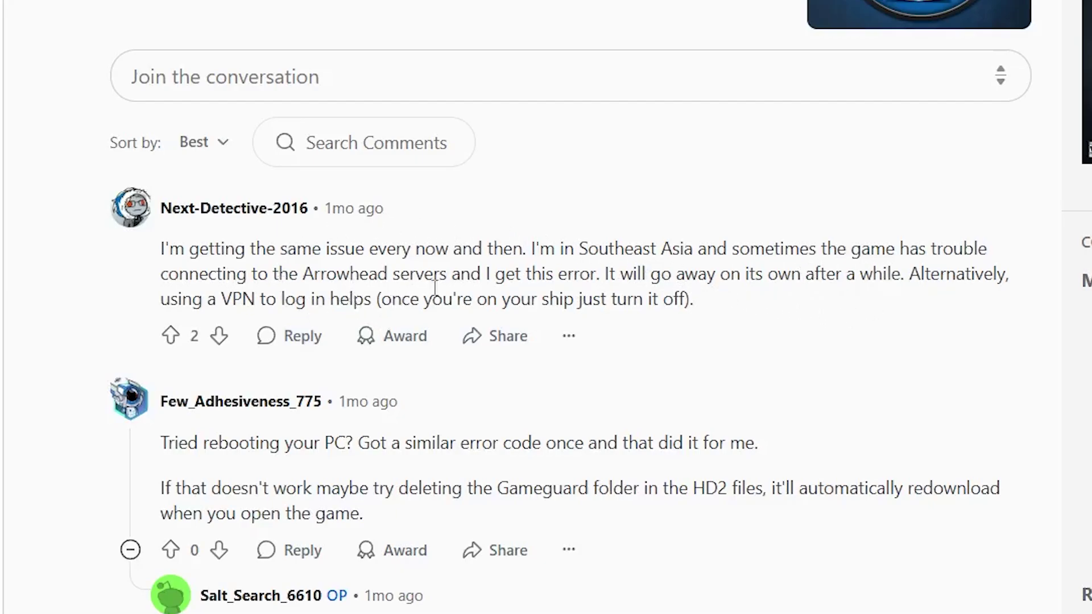
scroll(716, 309, "up", 12)
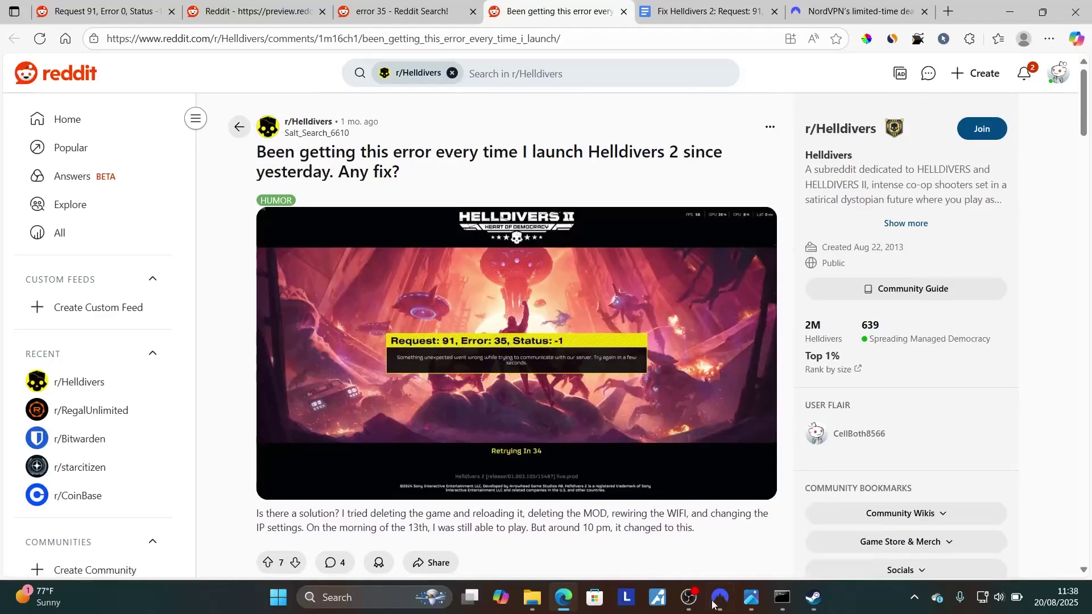
- Show the NordVPN app connected to United States #8536, hide it, and view the NordVPN offer page
left_click(719, 597)
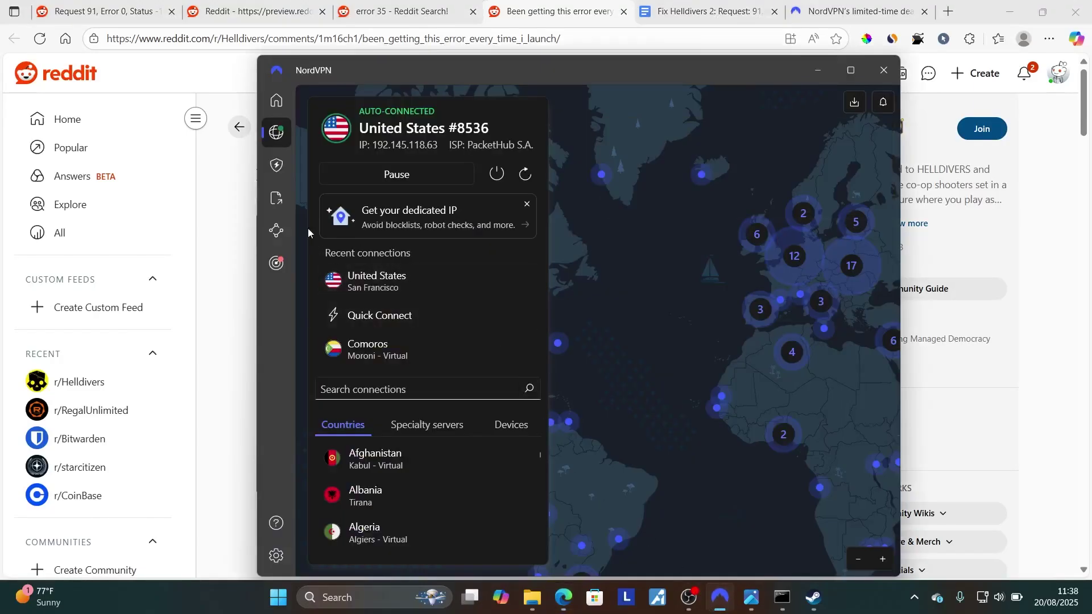
left_click(816, 72)
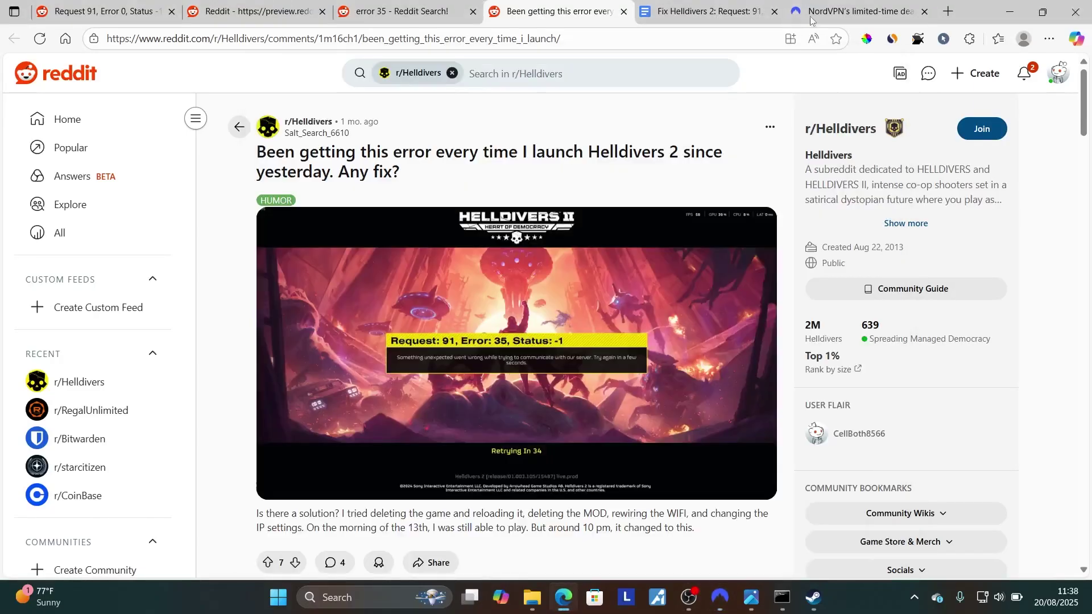
left_click(814, 14)
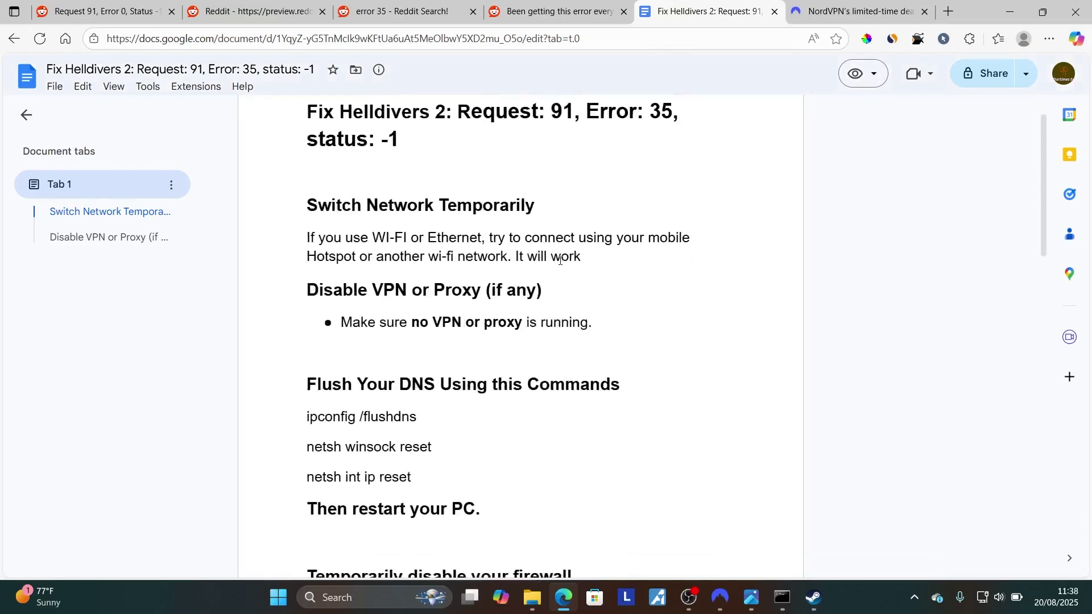
- Reopen NordVPN from the taskbar and minimize it to return to the checklist
scroll(560, 260, "up", 3)
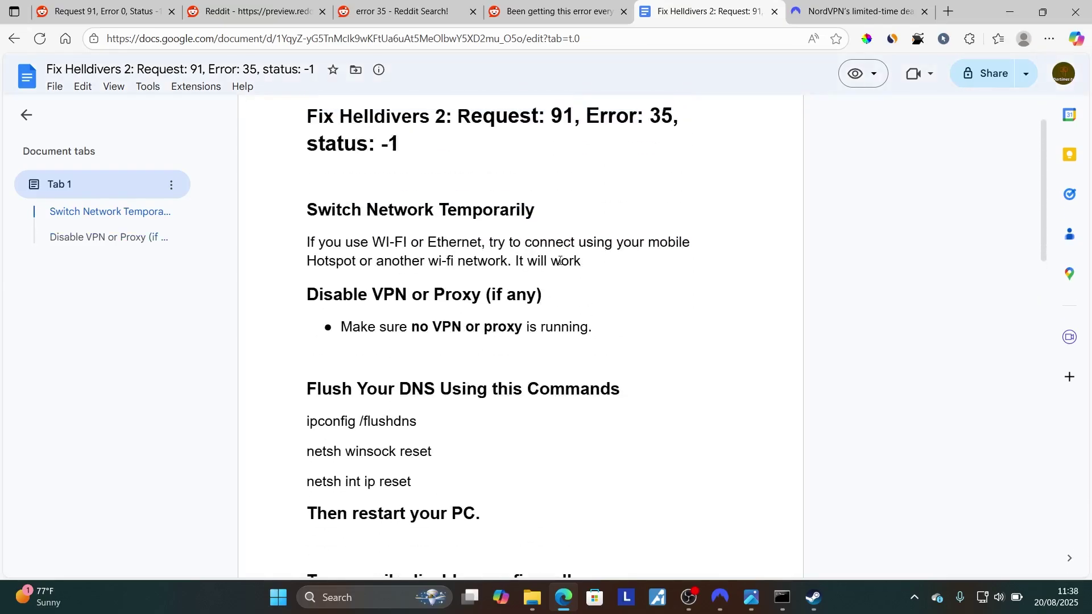
left_click(720, 596)
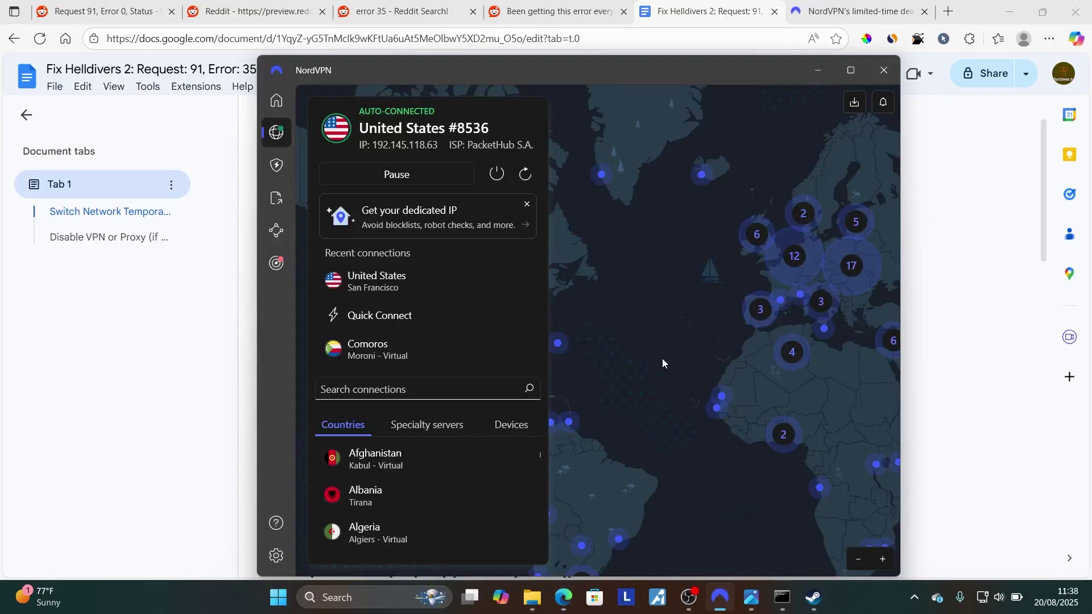
left_click(822, 67)
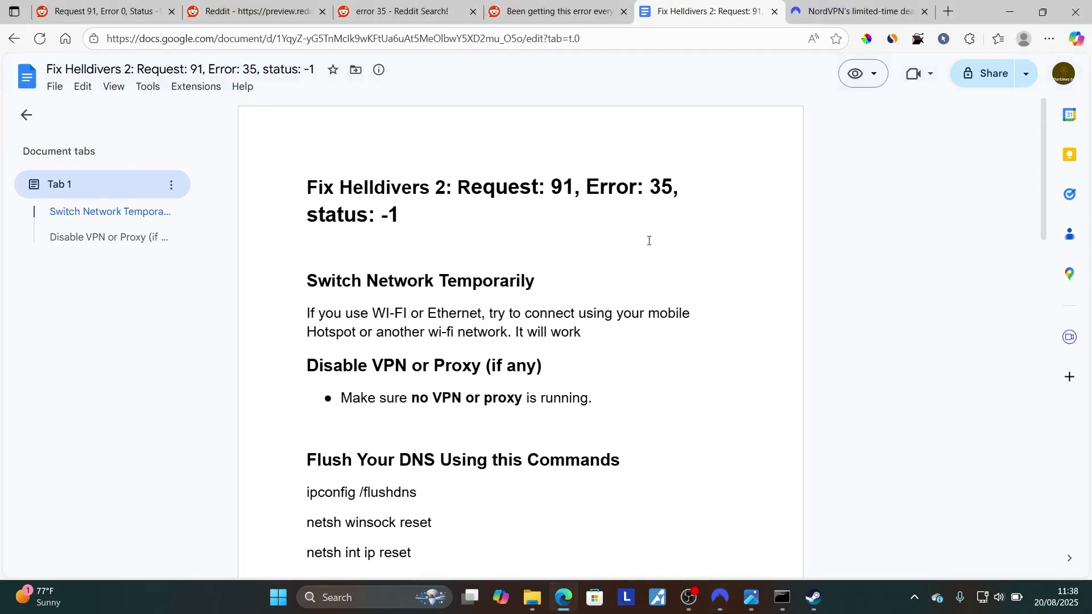